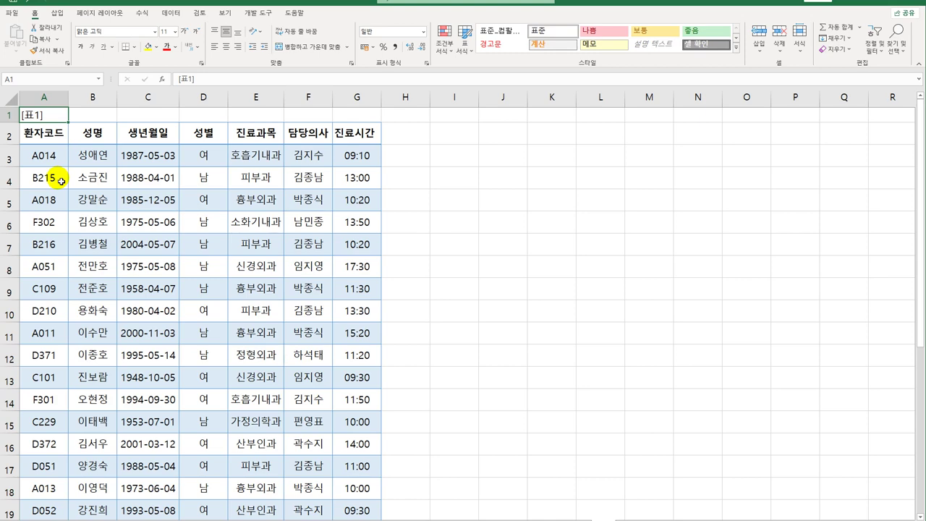
- Examine both pages of the patient table in the print preview and return to the worksheet
left_click(8, 15)
left_click(37, 181)
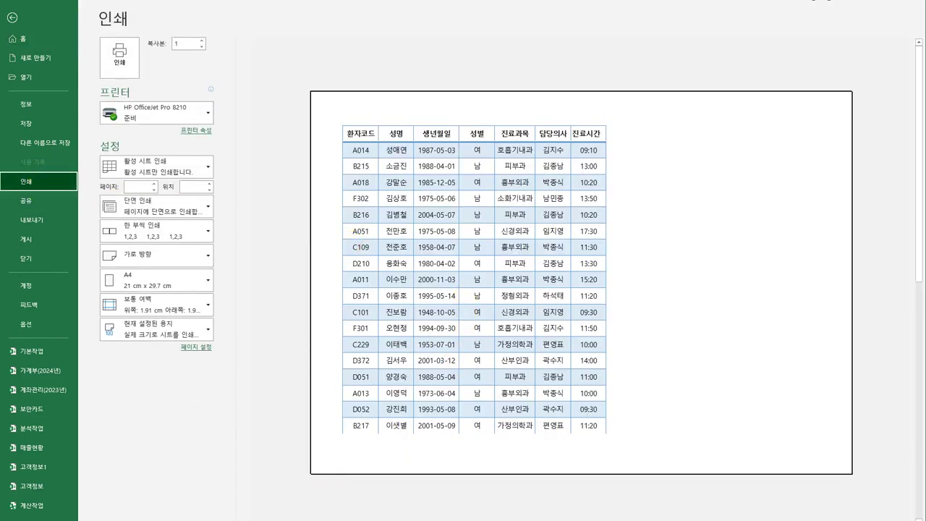
scroll(581, 282, "down", 1)
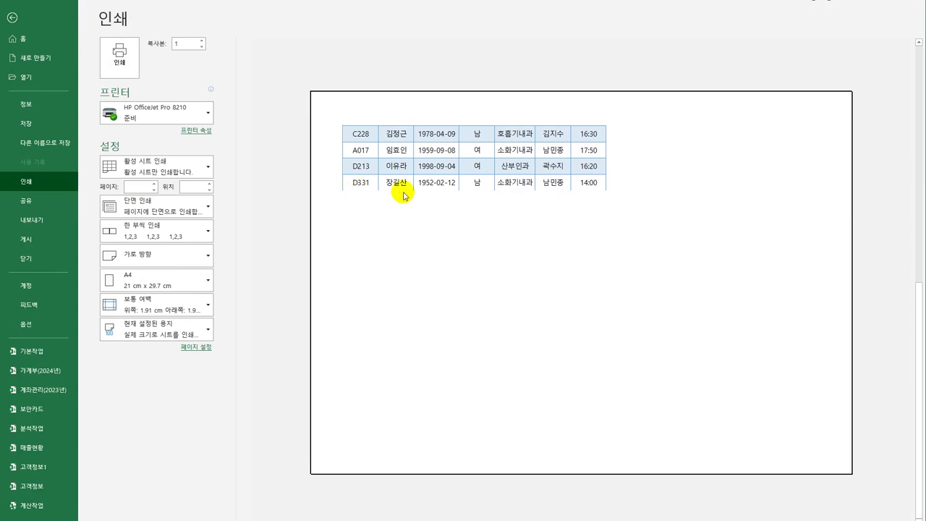
left_click(15, 18)
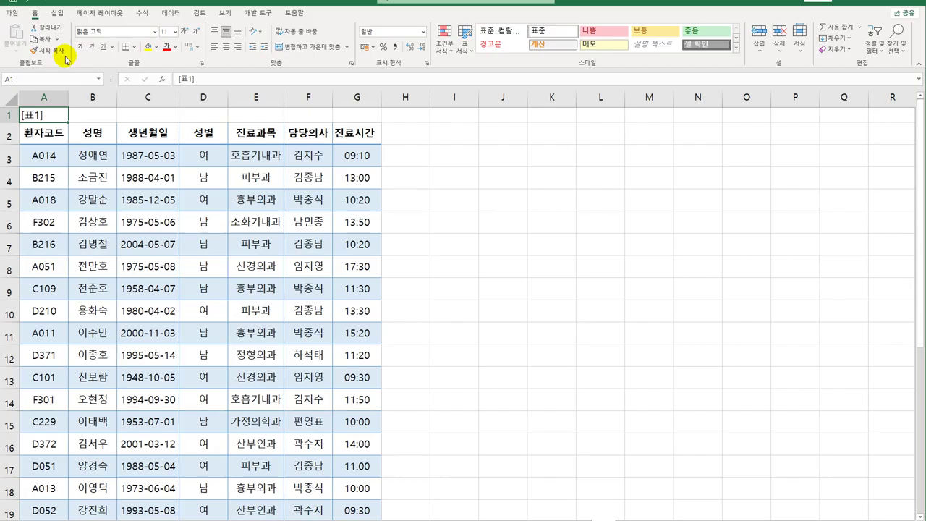
- Check the current print area in the Page Setup sheet options and close the dialog without changes
left_click(121, 14)
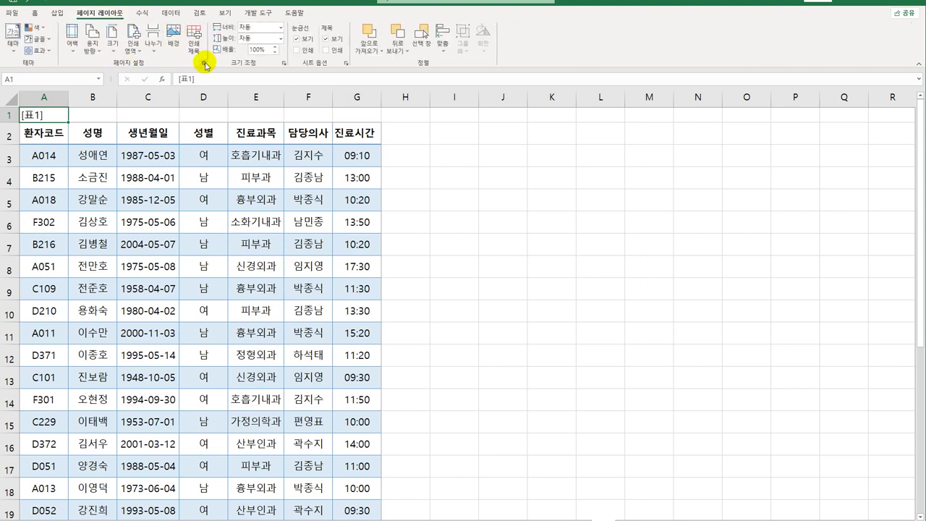
left_click(206, 65)
left_click(637, 133)
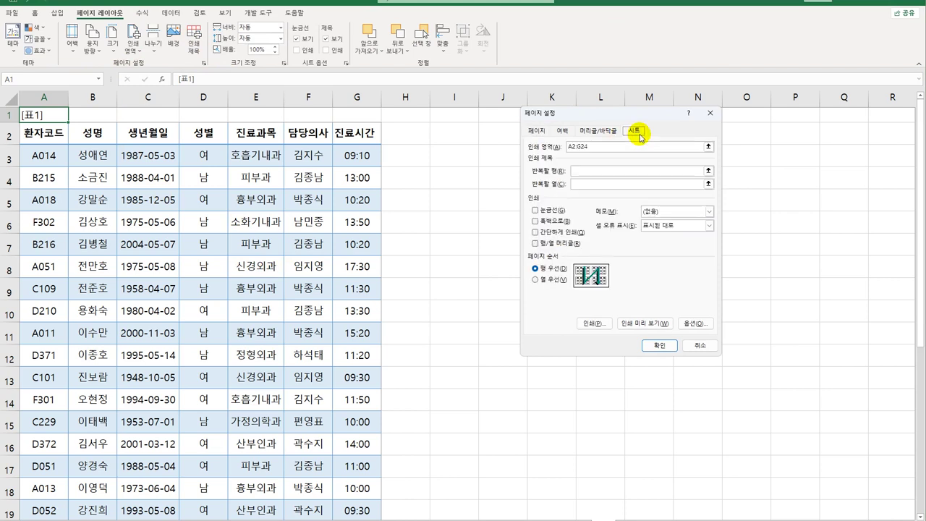
left_click(579, 149)
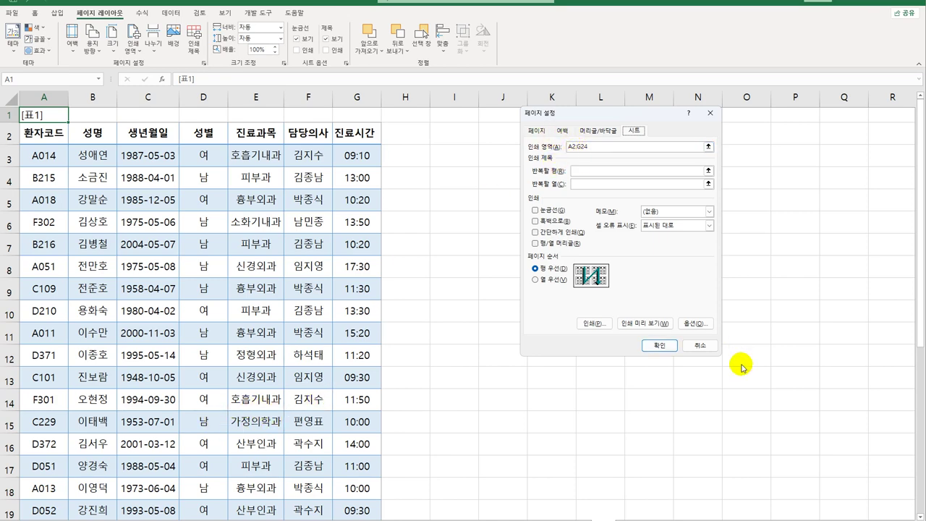
left_click(698, 345)
- Add the remaining table rows, range A25:G30, to the existing print area
scroll(367, 373, "down", 8)
scroll(369, 374, "up", 2)
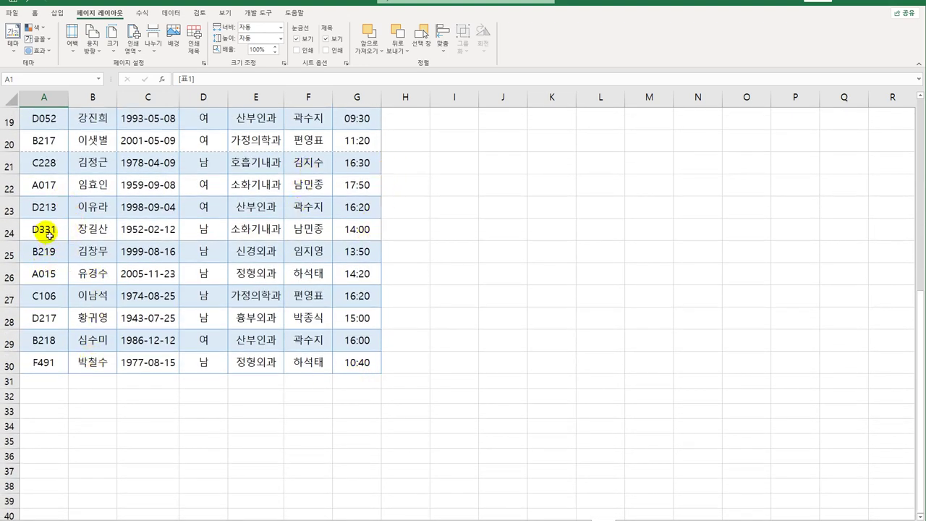
left_click_drag(44, 230, 354, 246)
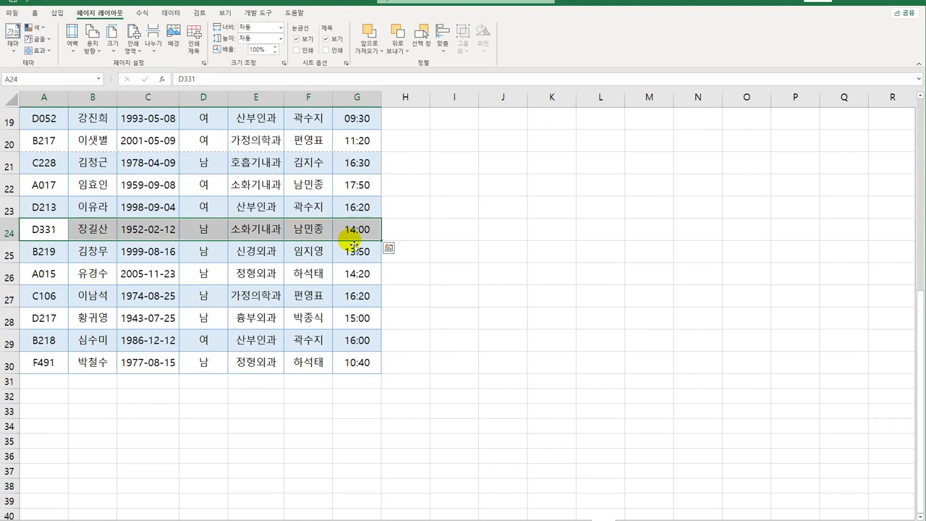
left_click(353, 231)
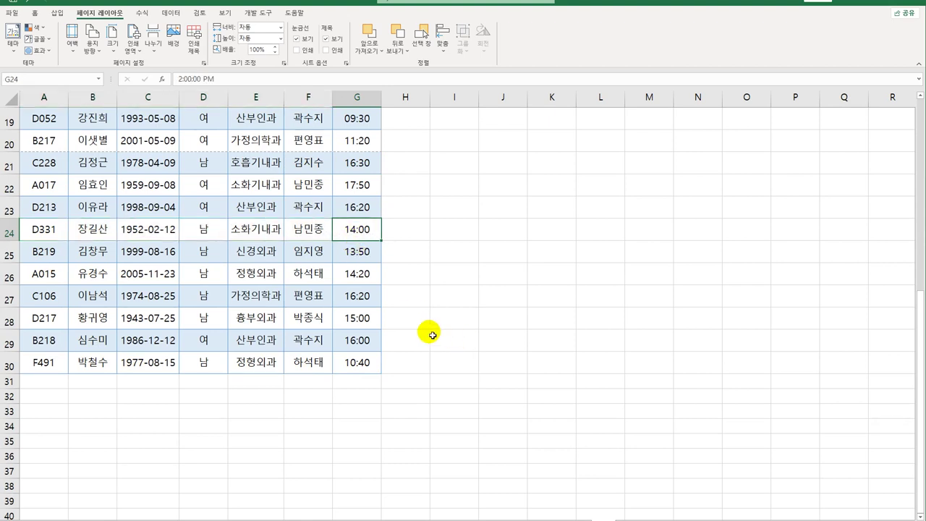
left_click(56, 252)
left_click_drag(56, 253, 346, 364)
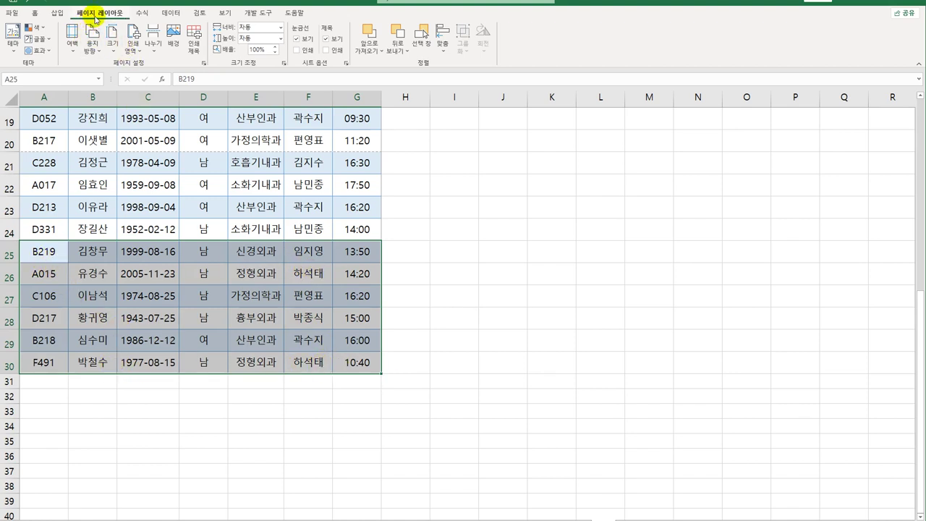
left_click(132, 49)
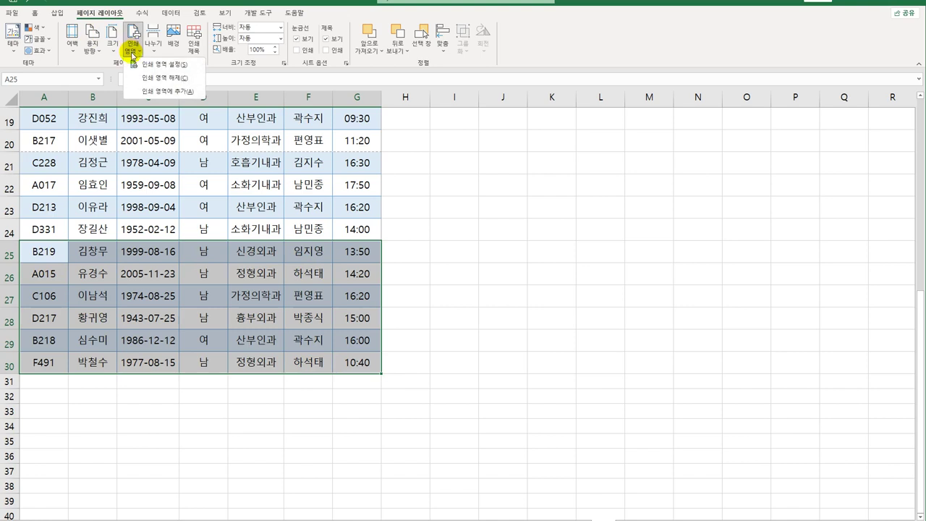
left_click(145, 91)
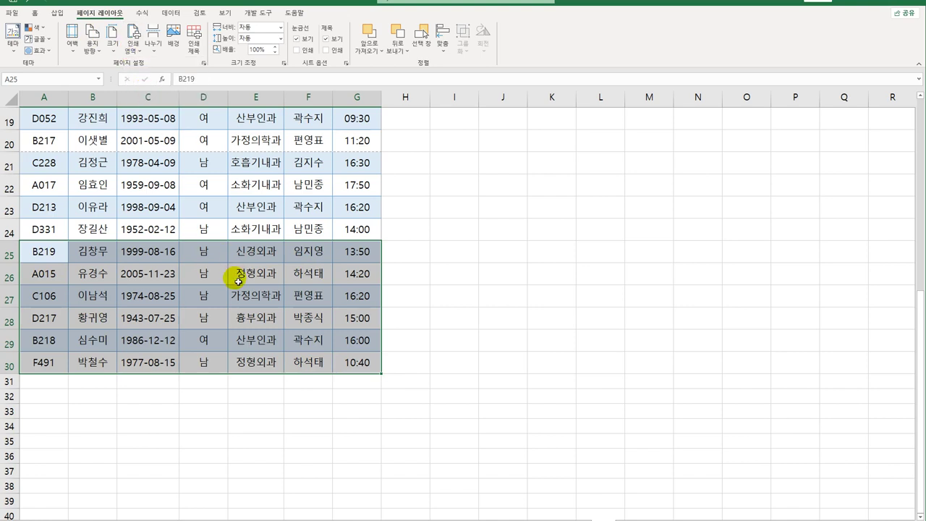
- Set row 2 ($2:$2) in Page Setup as the title row repeated on every printed page
left_click(203, 66)
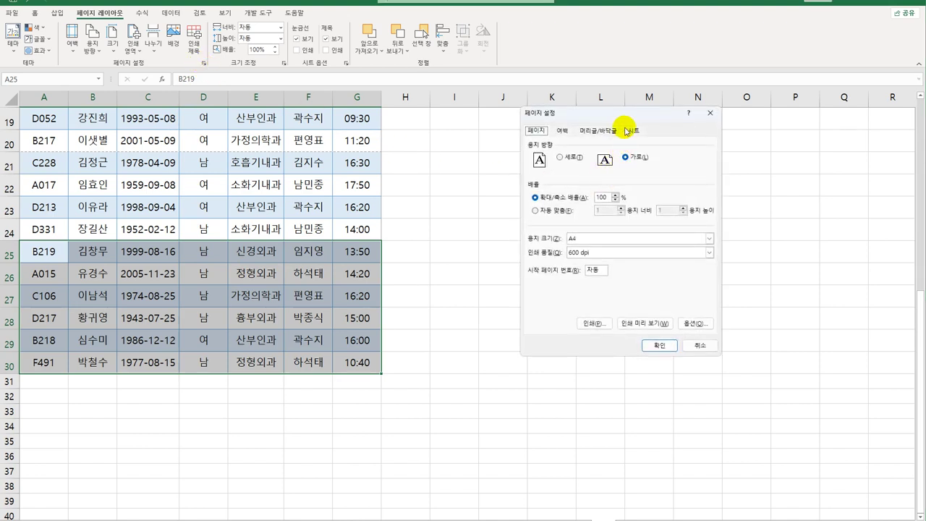
left_click(633, 131)
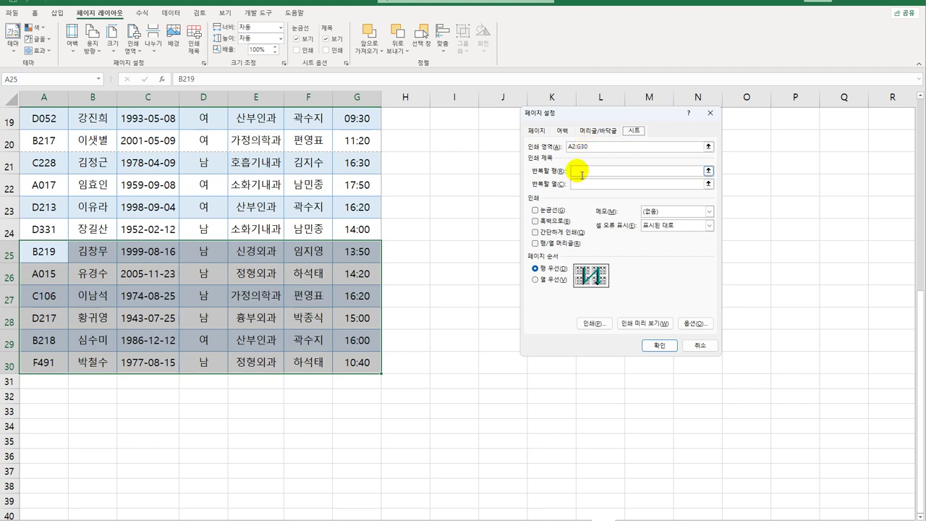
left_click(581, 171)
scroll(277, 305, "up", 2)
scroll(277, 305, "up", 4)
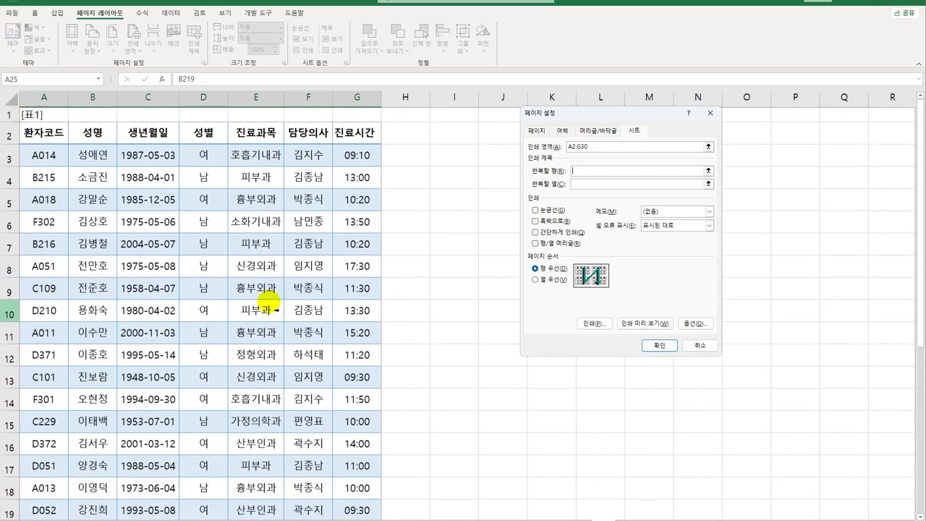
left_click(10, 136)
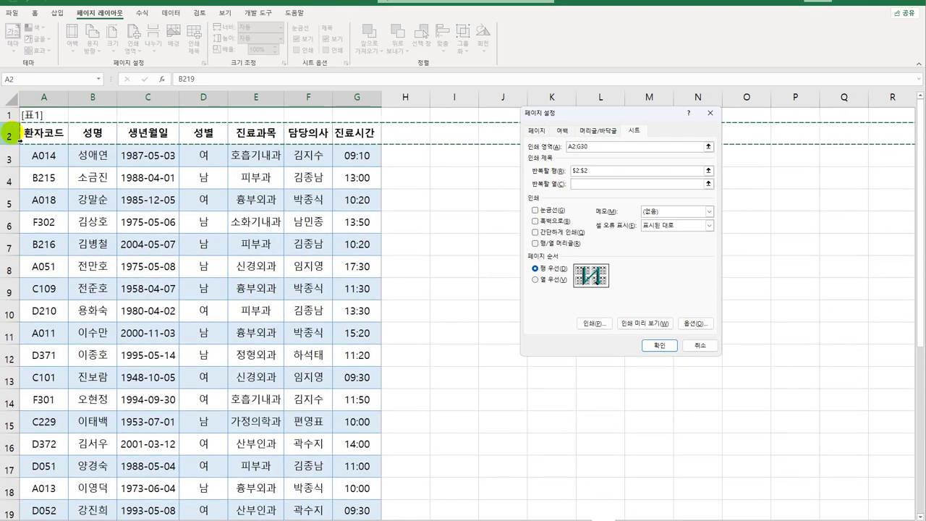
left_click(585, 175)
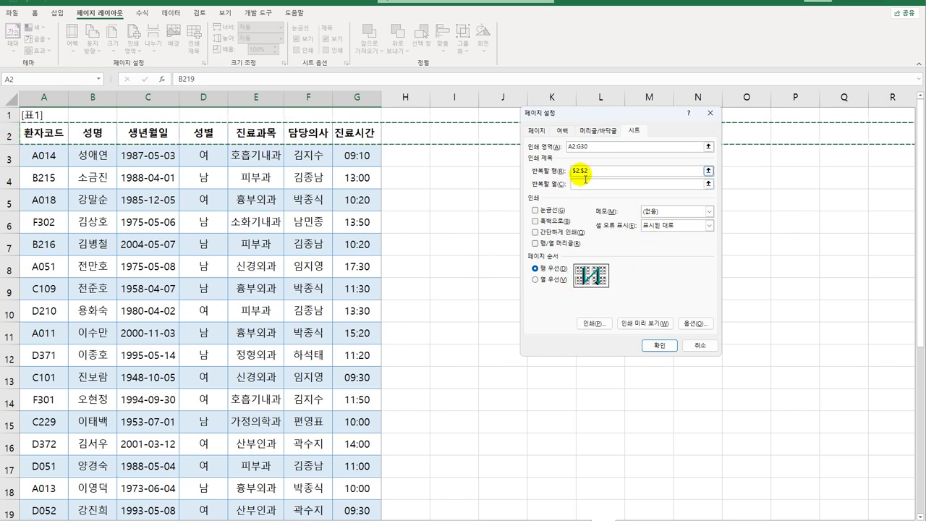
- Create a custom header with the page number, a slash and the total page count in its right section
left_click(588, 131)
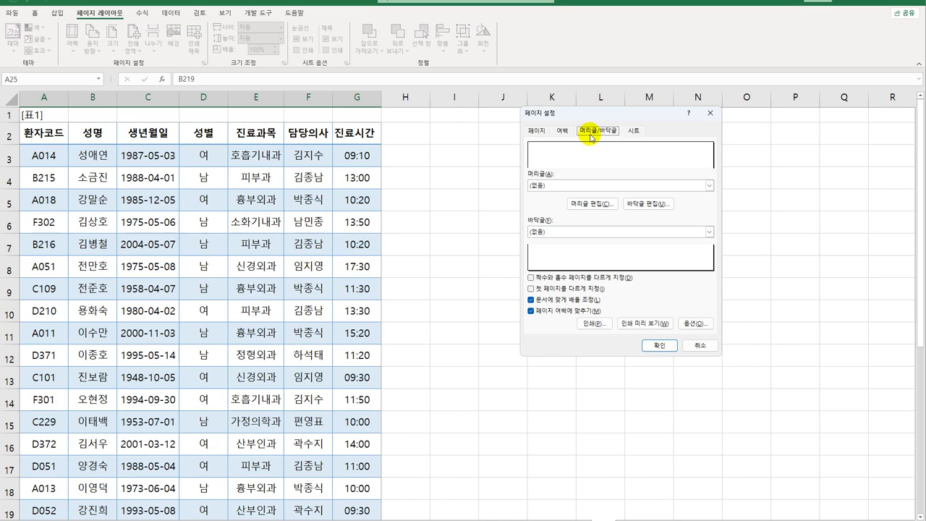
left_click(600, 206)
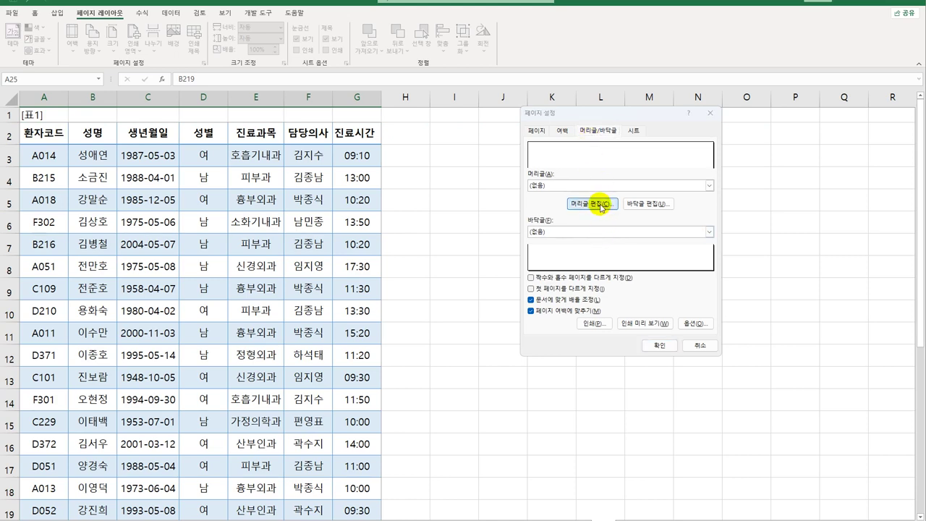
left_click(711, 272)
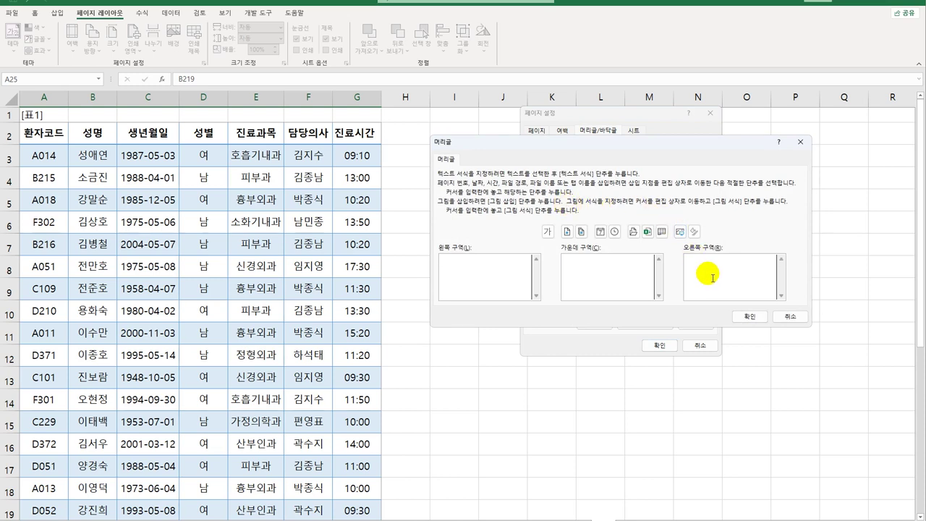
key("Return")
key("Return")
key("Return")
key("Return")
key("Return")
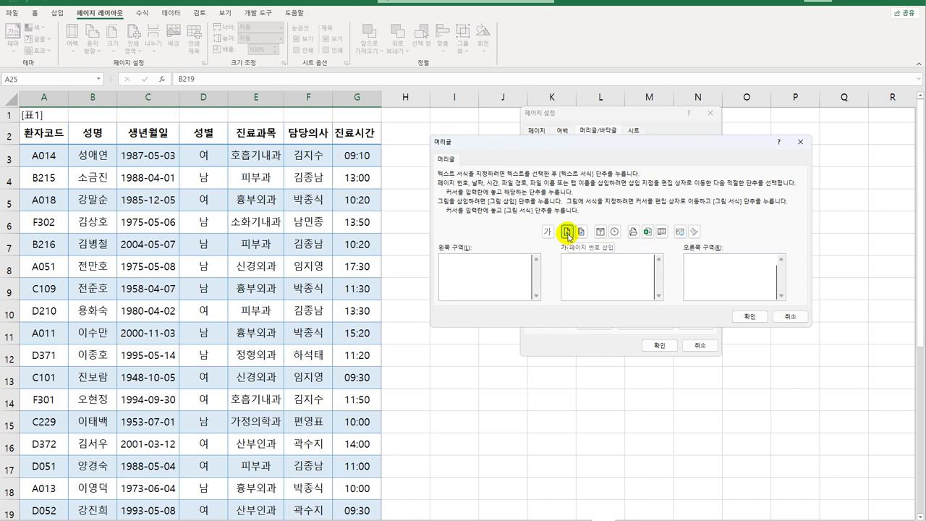
left_click(568, 233)
type("/")
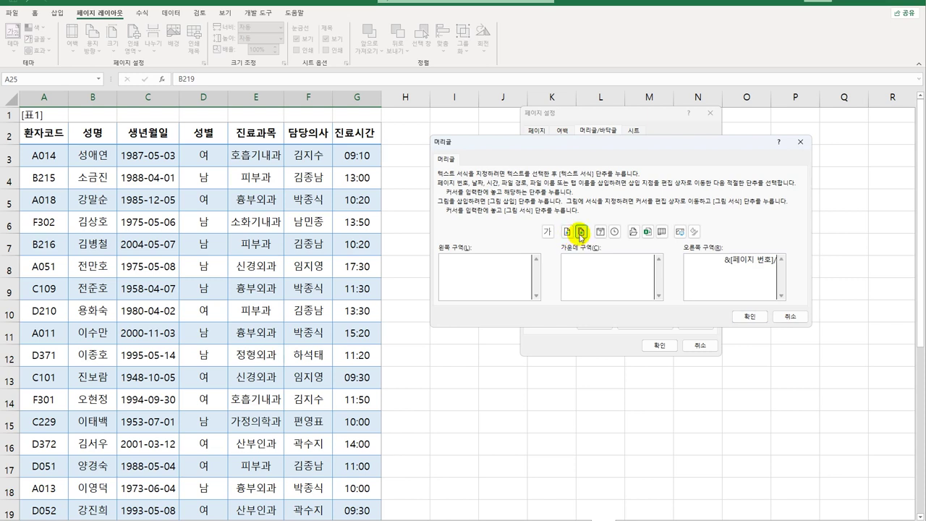
left_click(581, 233)
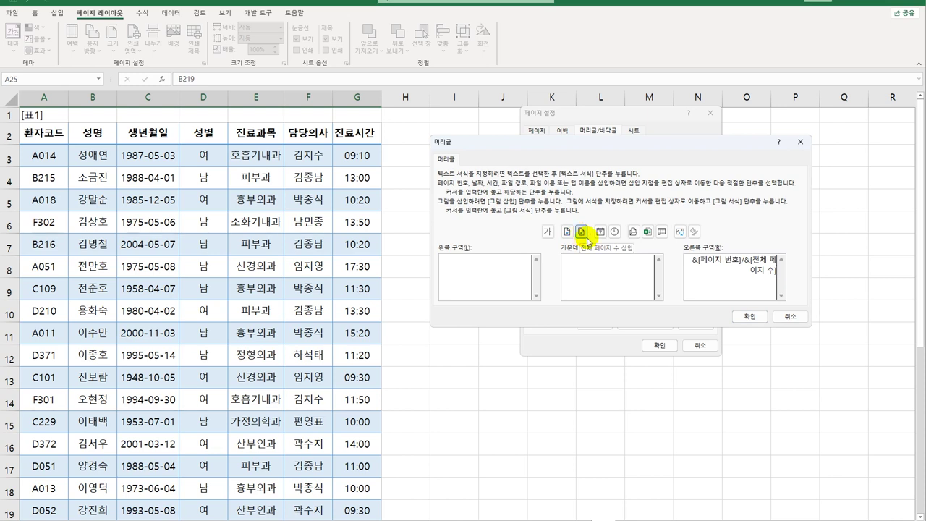
left_click(758, 319)
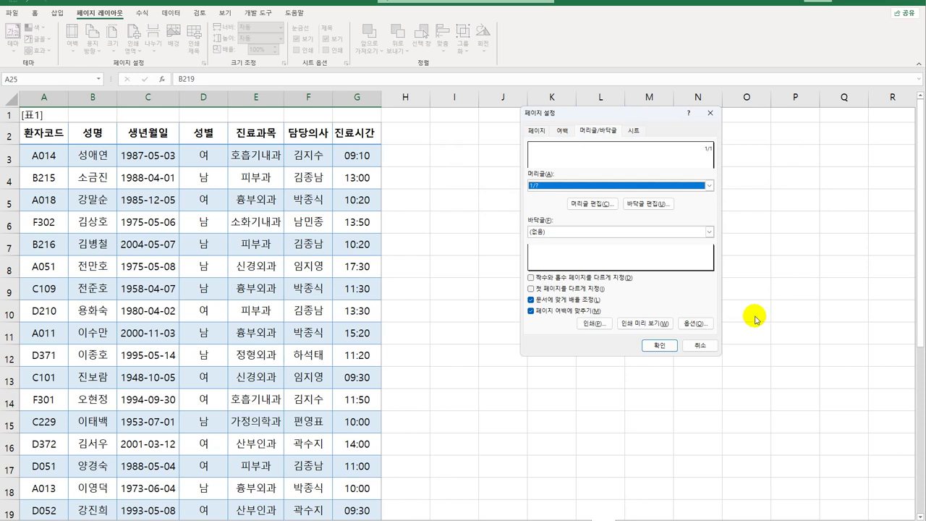
- Set the print scaling to 90% and apply the page setup
left_click(535, 130)
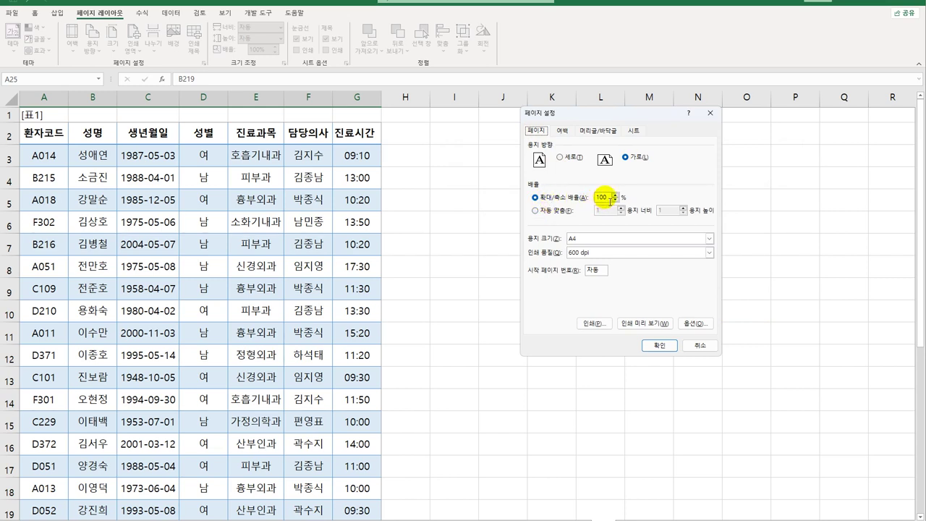
left_click_drag(604, 197, 589, 196)
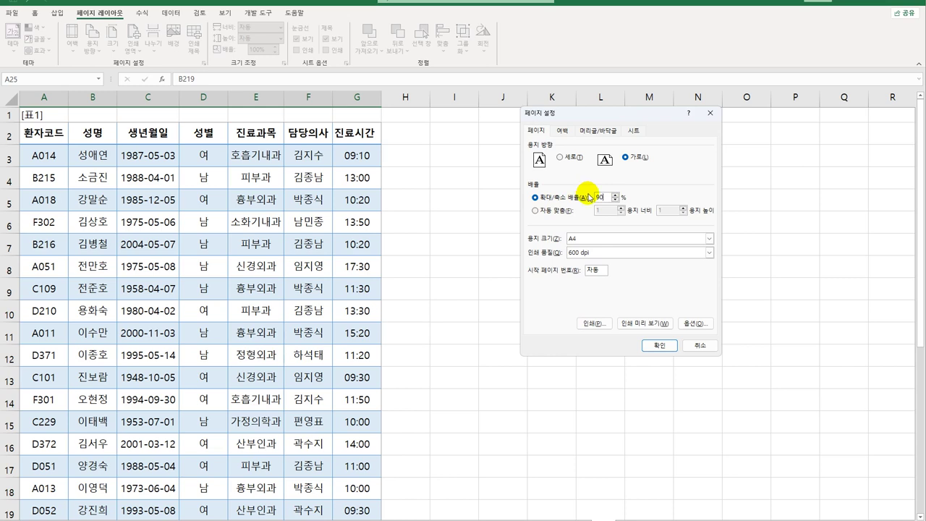
left_click(658, 345)
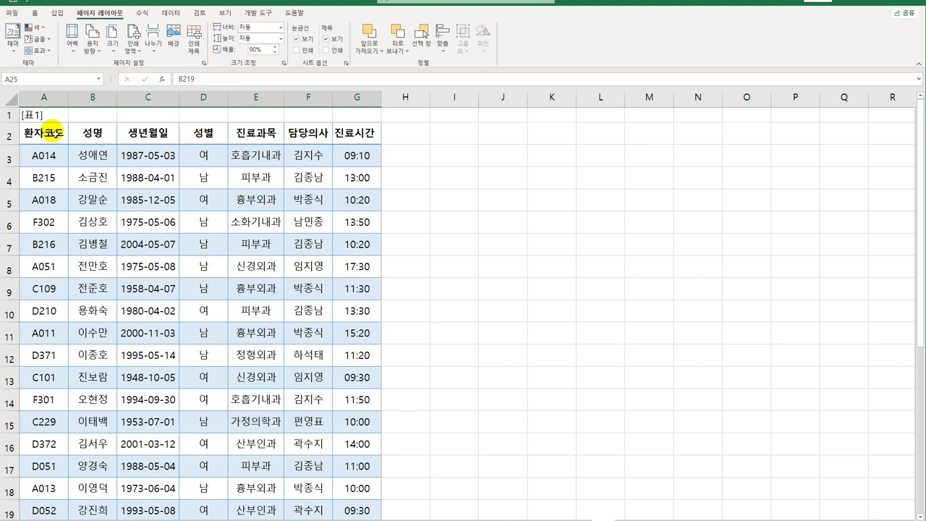
- Review the range A2:G16 as one block of rows and select cell A17 directly below it
left_click(55, 133)
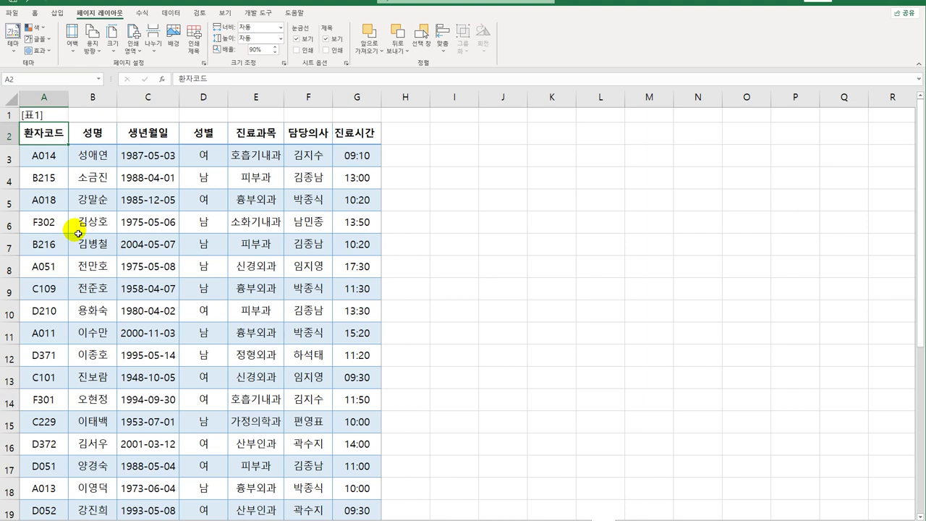
left_click_drag(50, 145, 357, 446)
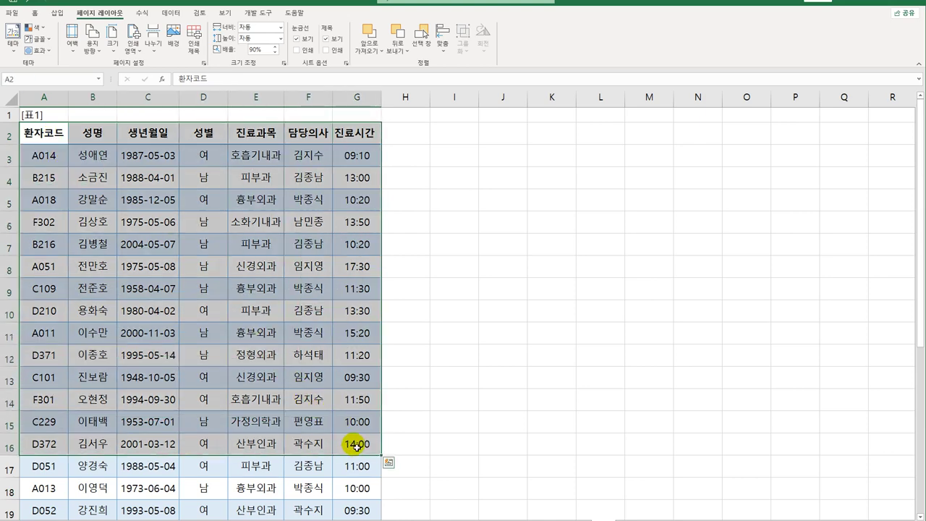
left_click(356, 446)
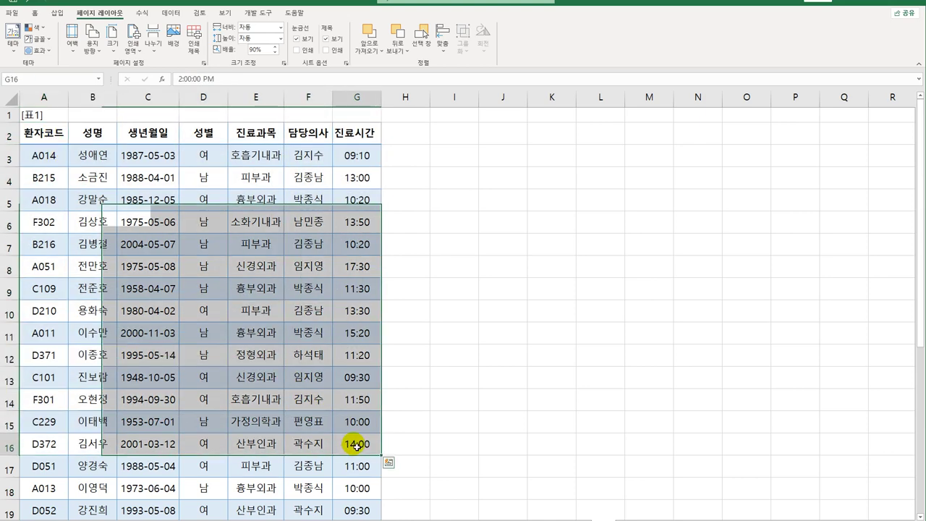
left_click(56, 469)
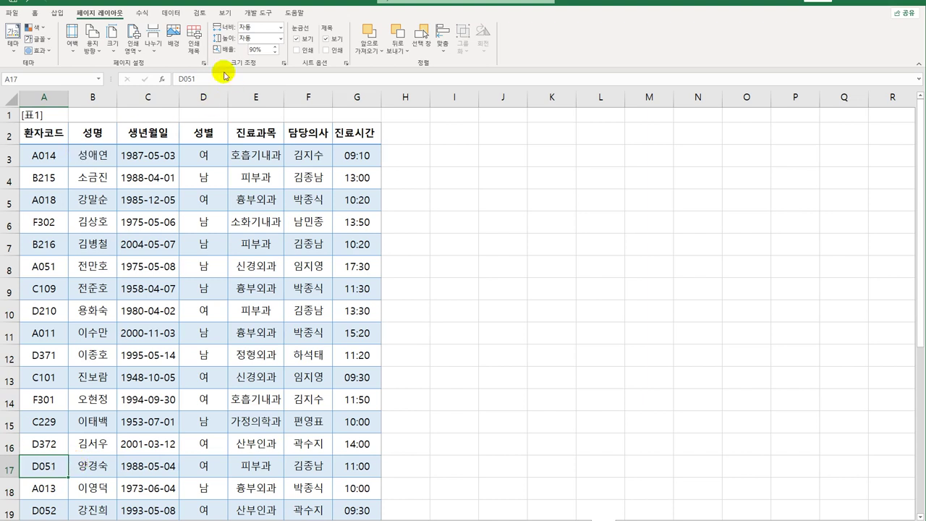
- Examine the print area set in Page Setup against the whole table down to its last row, and cancel the dialog
left_click(634, 130)
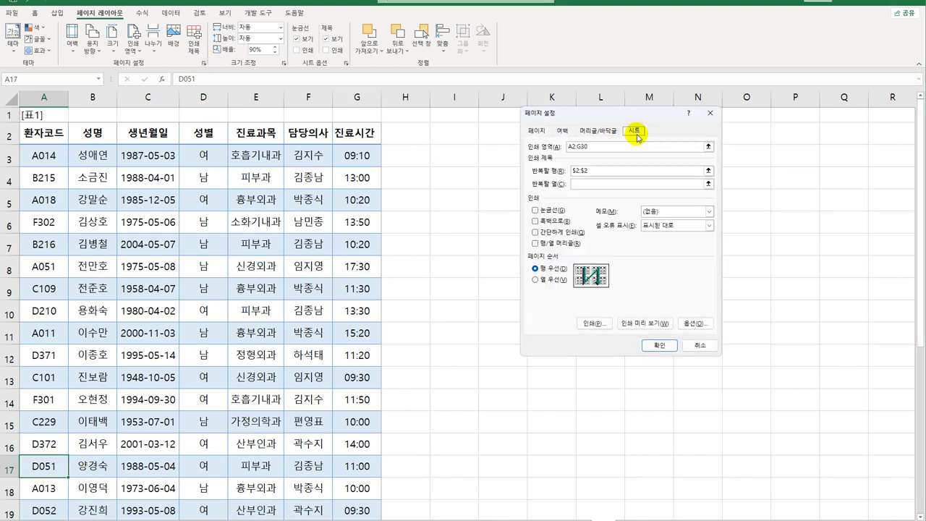
left_click(576, 147)
scroll(351, 244, "up", 1)
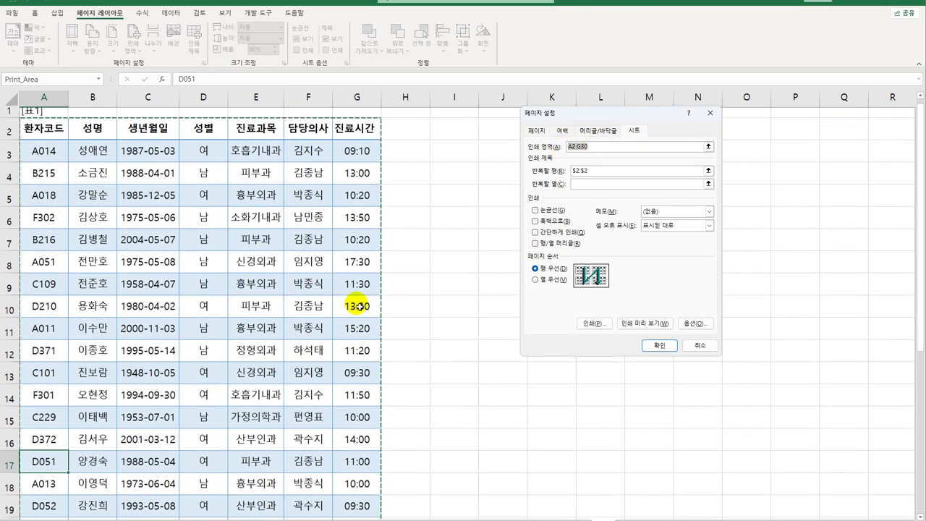
scroll(349, 414, "down", 2)
scroll(350, 414, "down", 1)
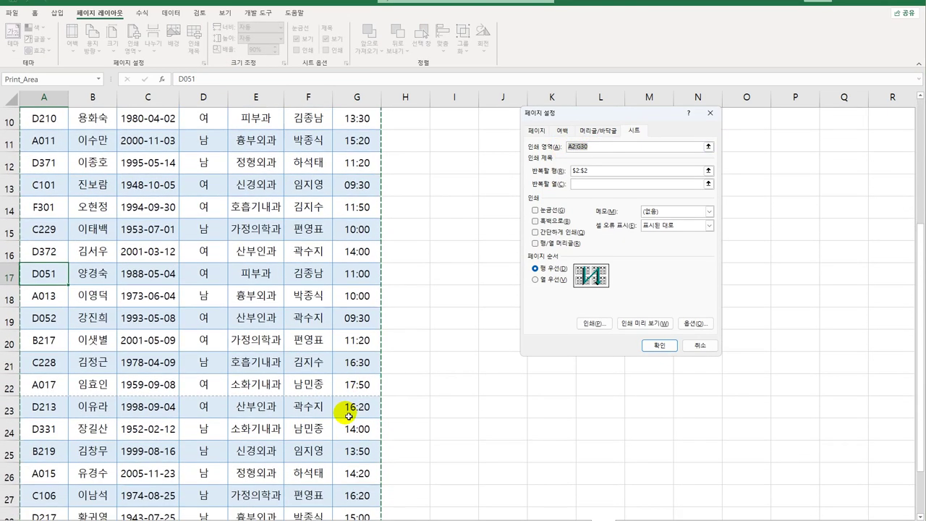
scroll(349, 414, "down", 3)
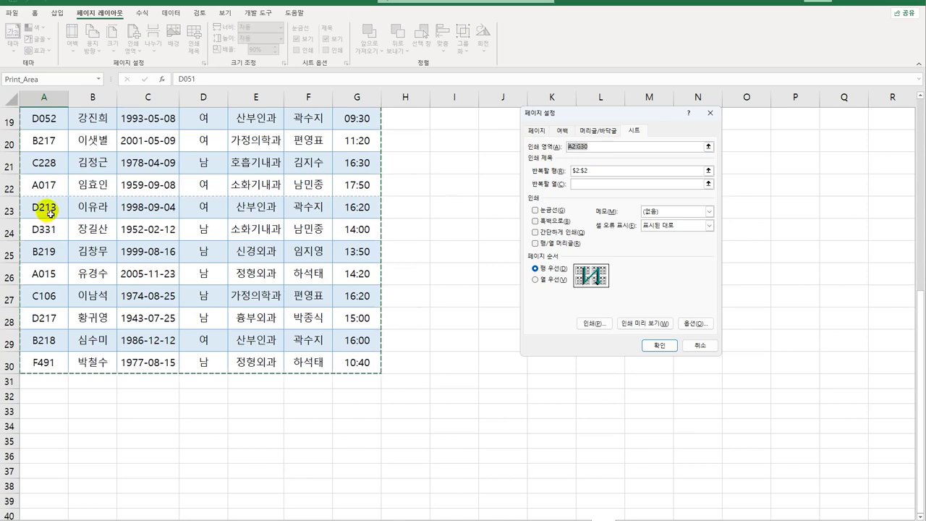
left_click(713, 346)
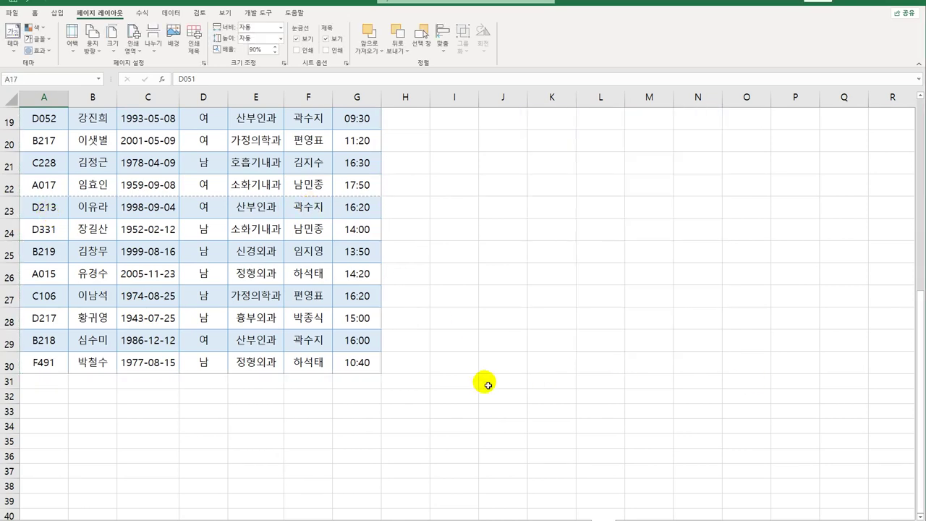
- Insert a page break at cell A17 so that the second printed page starts with row 17
scroll(483, 384, "up", 3)
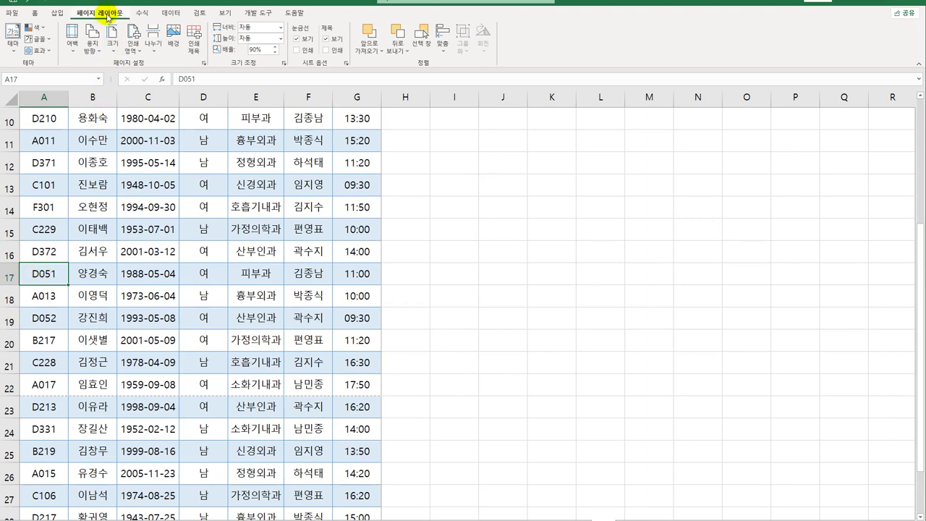
left_click(154, 44)
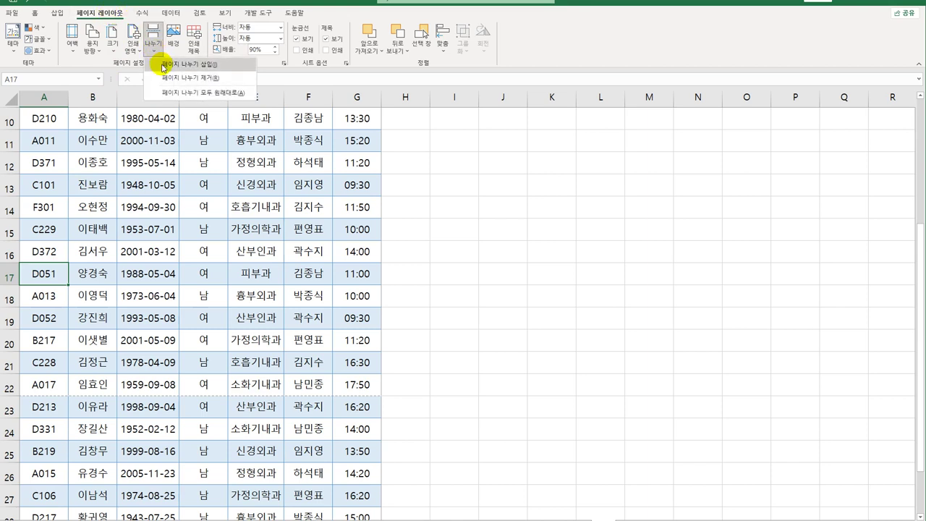
left_click(163, 64)
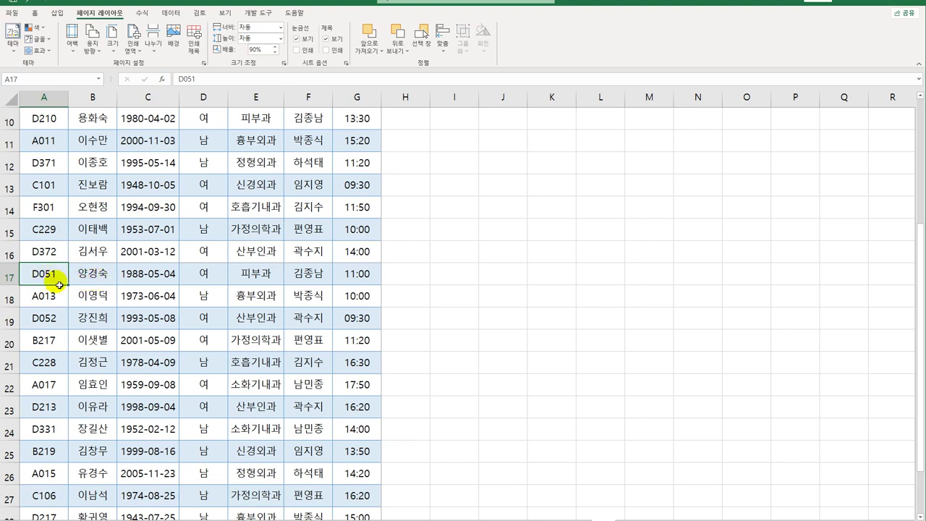
left_click(98, 279)
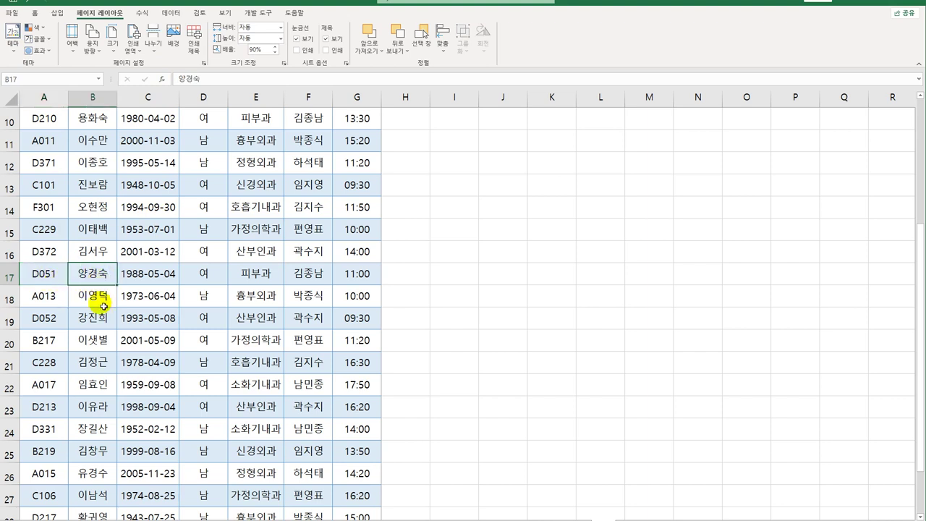
- Check both pages of the table in the print preview, including the repeated title row and page-number header
left_click(12, 13)
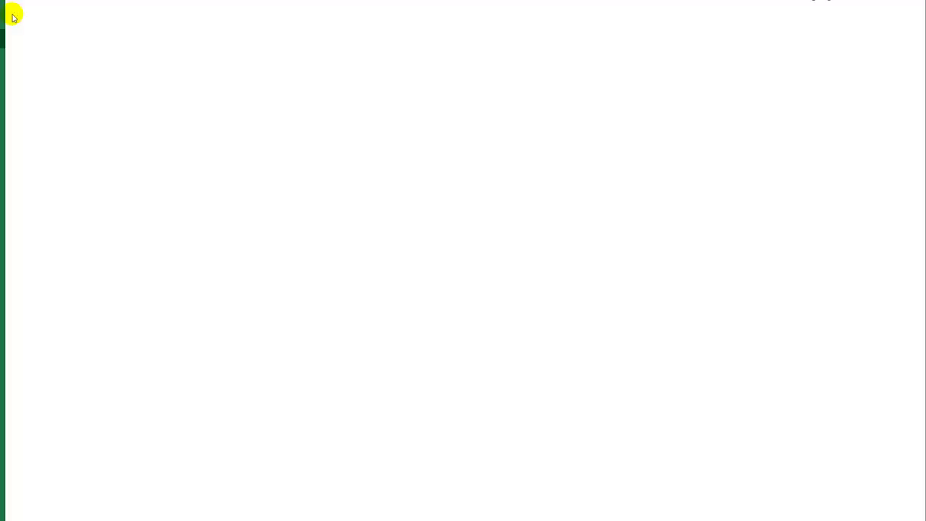
left_click(46, 179)
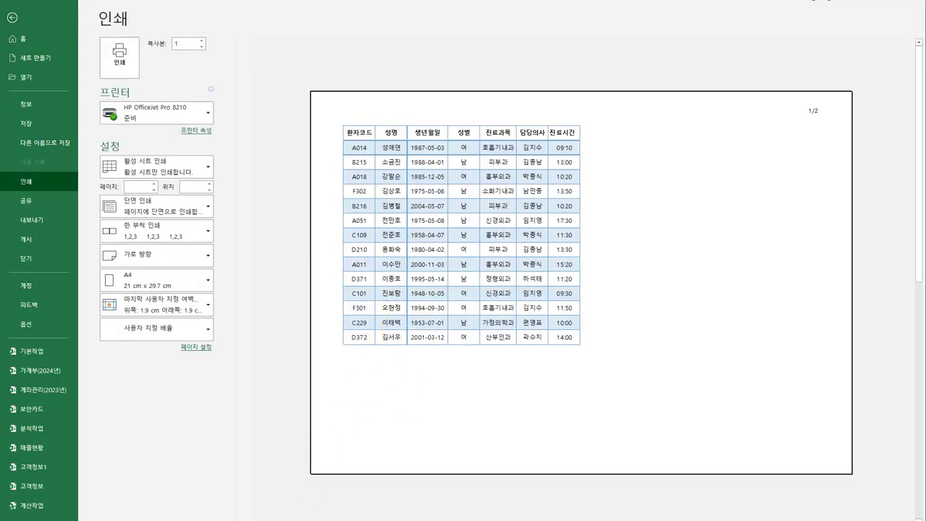
left_click(293, 518)
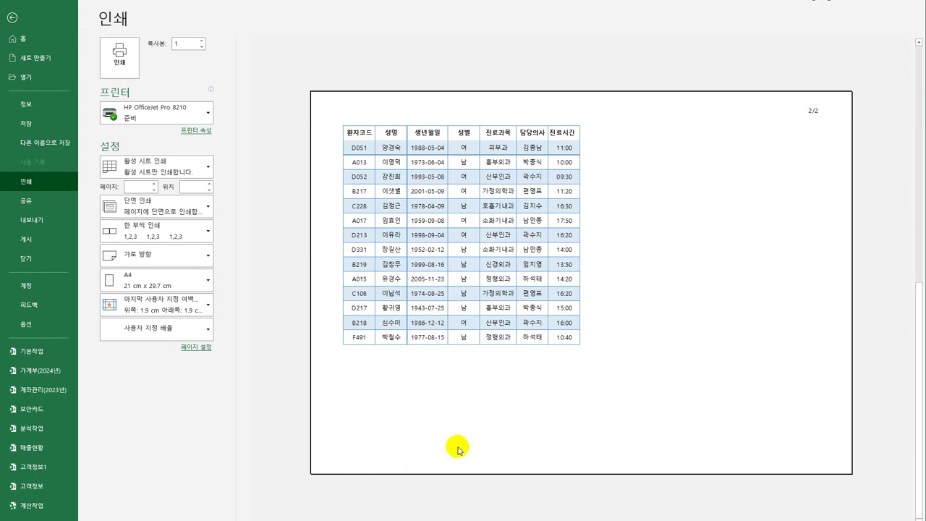